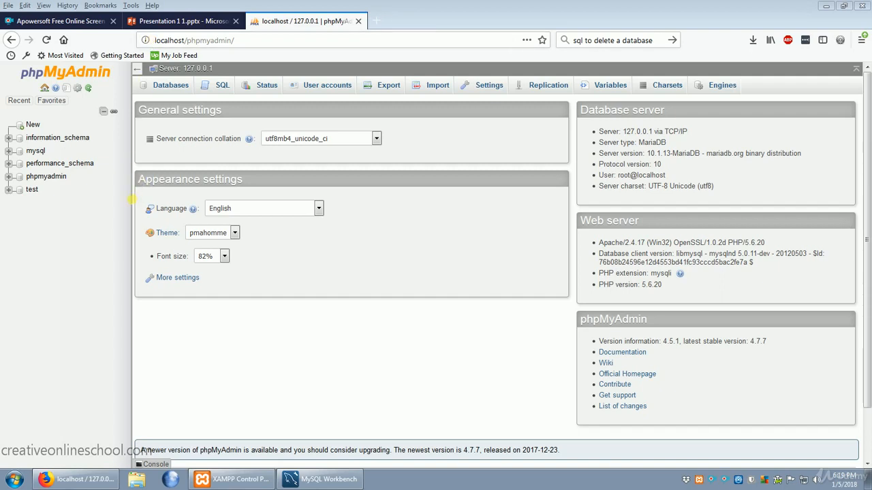
# Step: Create a new database named person with the utf8mb4_unicode_ci collation
pyautogui.click(34, 124)
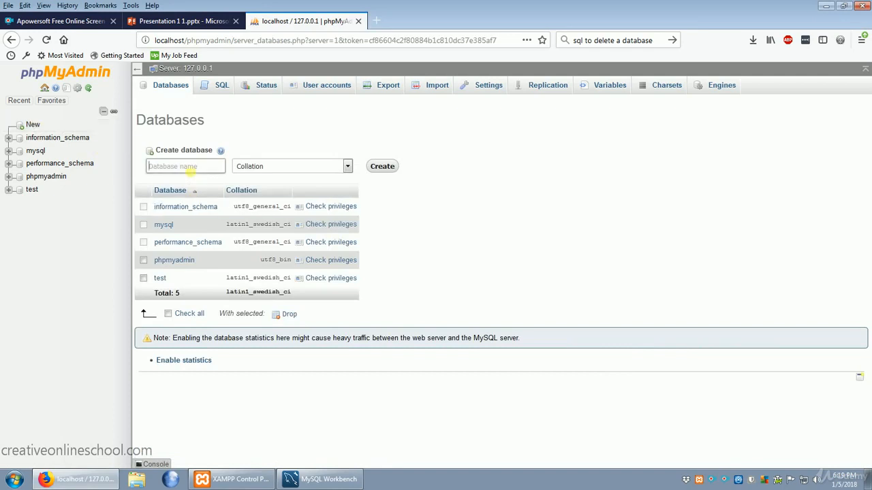
pyautogui.click(190, 169)
pyautogui.write('person')
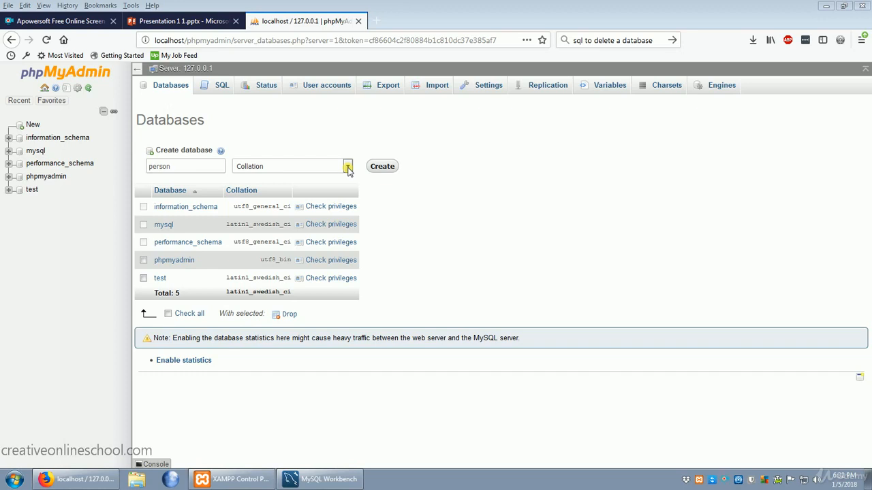
pyautogui.click(348, 169)
pyautogui.moveTo(349, 188); pyautogui.dragTo(326, 433)
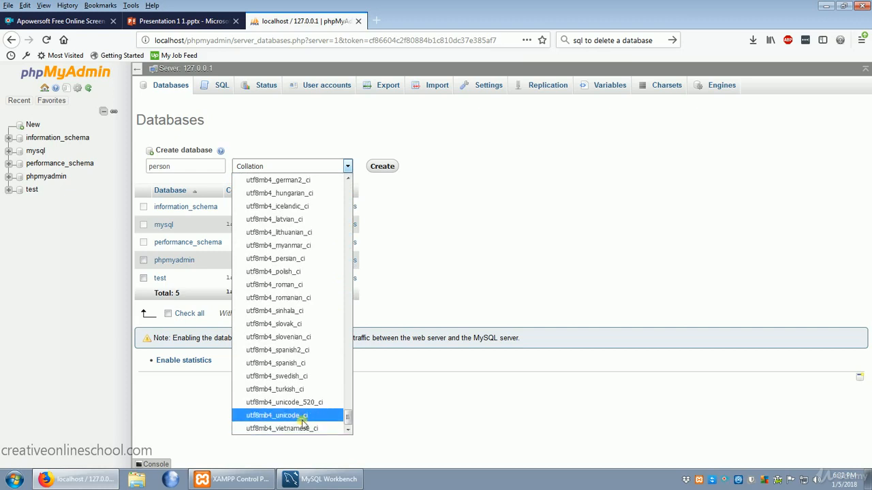
pyautogui.click(315, 423)
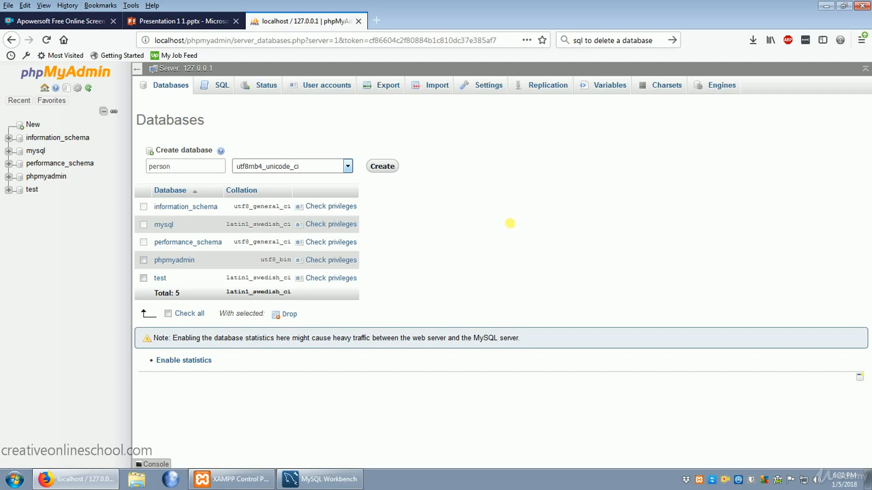
pyautogui.click(388, 167)
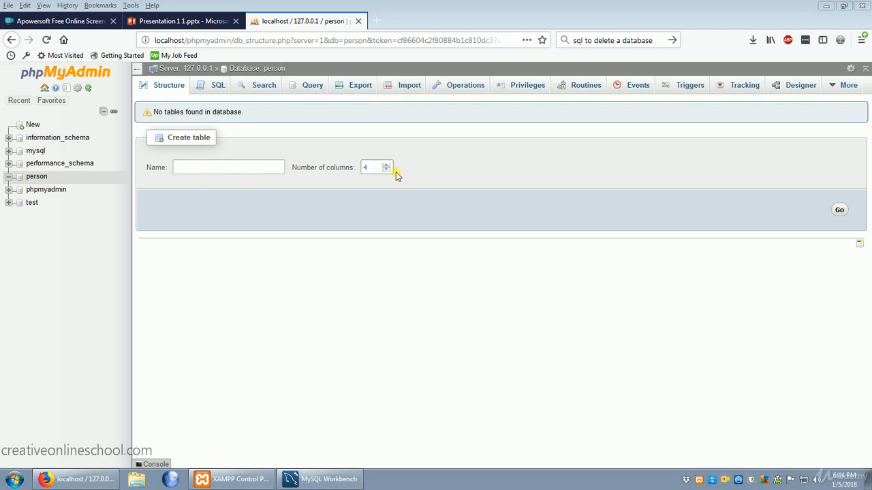
# Step: Start a new table called name with 3 columns in the person database
pyautogui.click(242, 174)
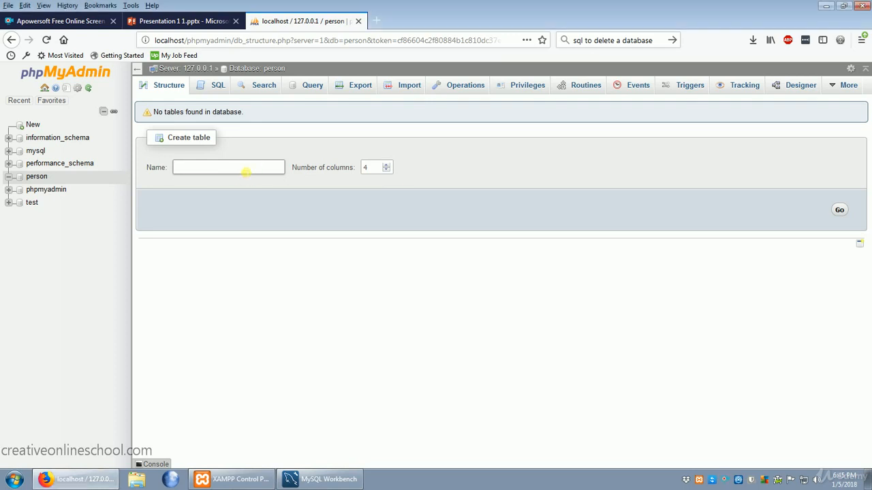
pyautogui.write('name')
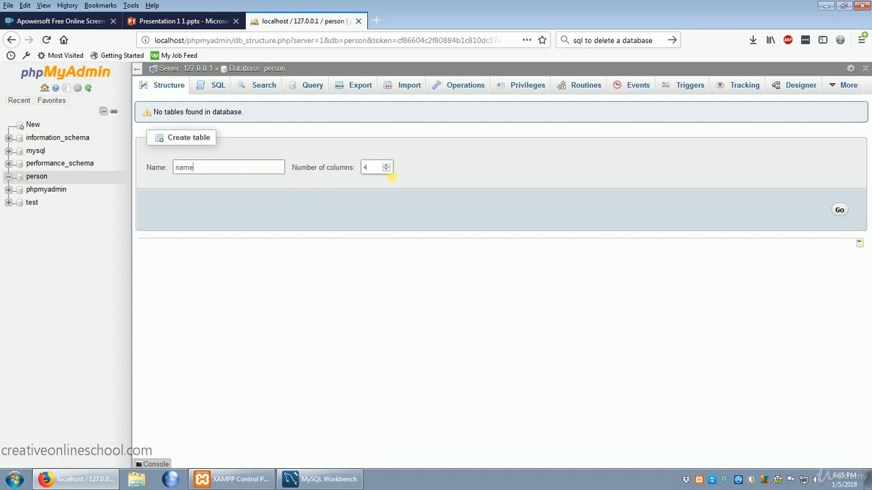
pyautogui.click(388, 172)
pyautogui.click(840, 211)
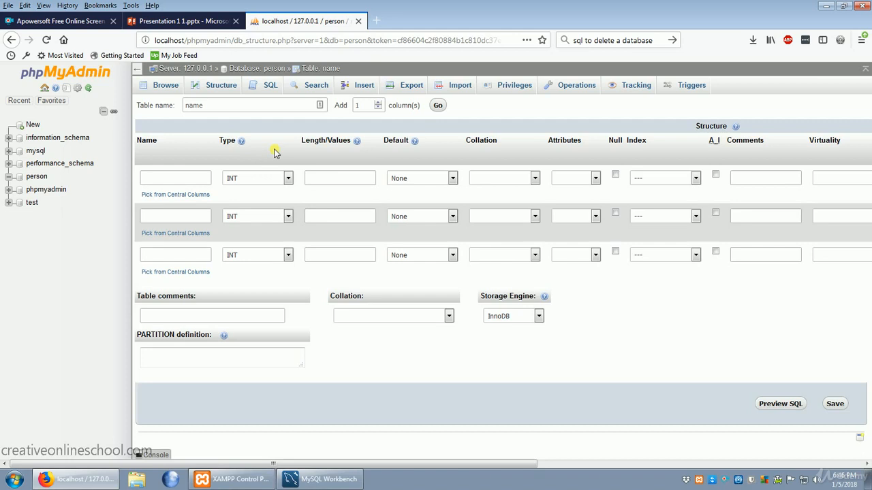
# Step: Name the first column ID and make it the auto-incrementing PRIMARY index
pyautogui.click(182, 180)
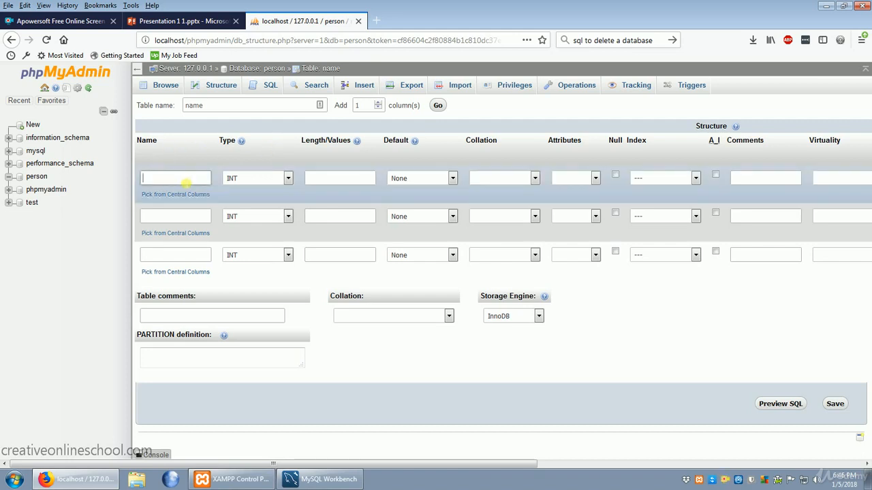
pyautogui.write('ID')
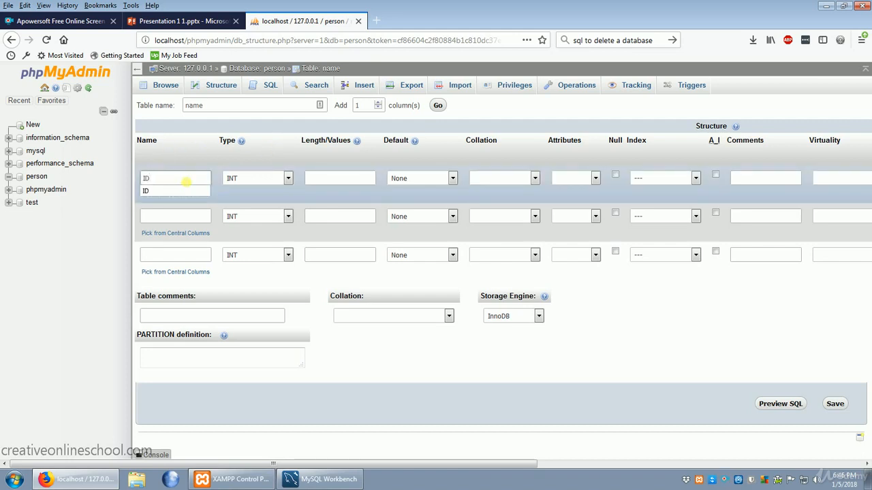
pyautogui.click(696, 178)
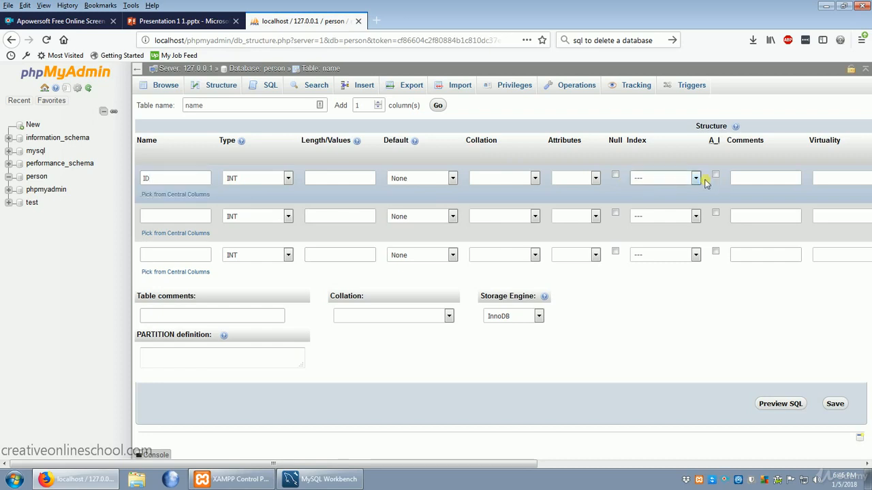
pyautogui.click(695, 179)
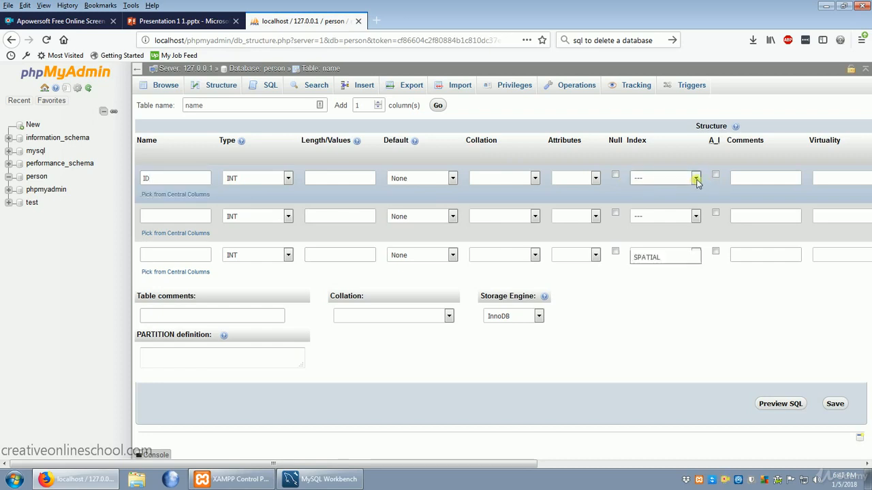
pyautogui.click(659, 205)
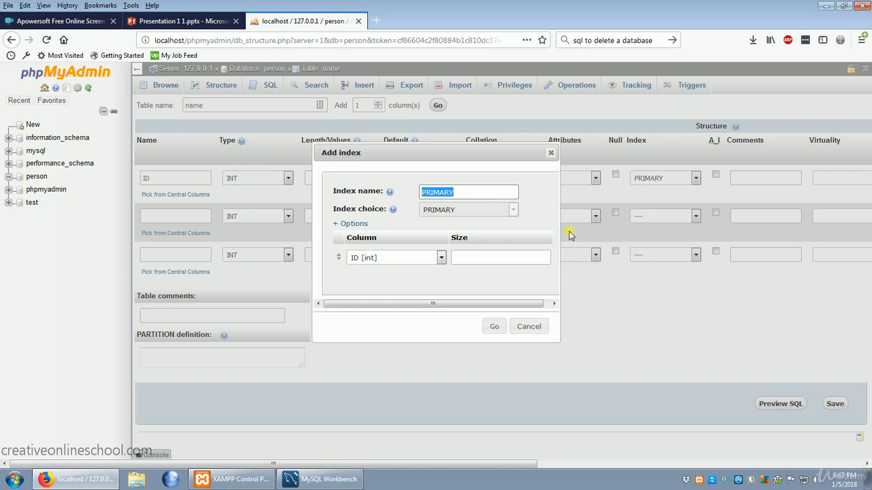
pyautogui.click(495, 328)
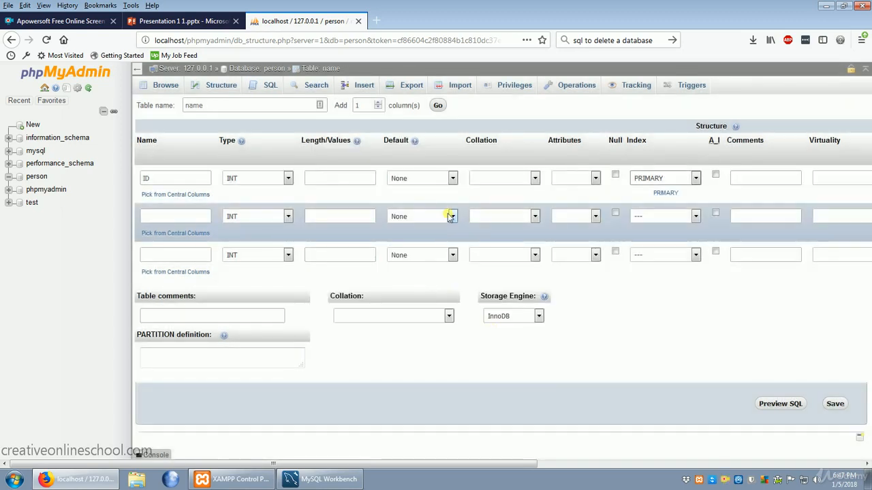
pyautogui.click(716, 177)
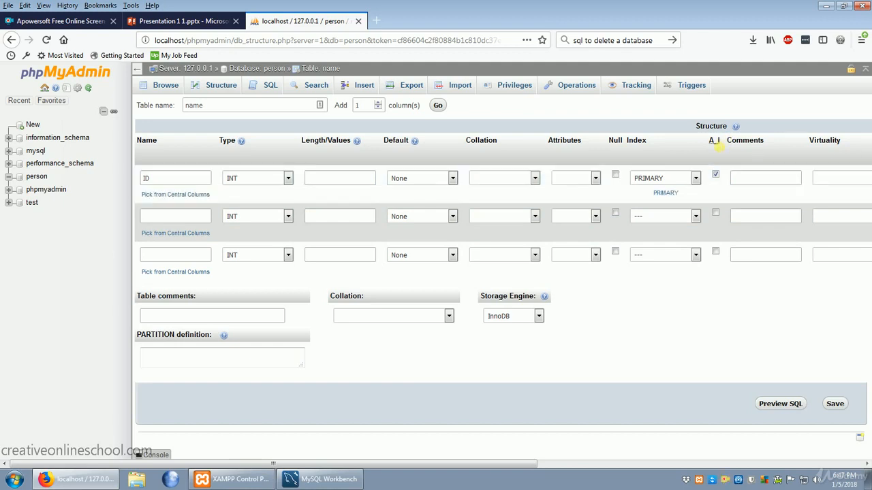
# Step: Name the second column First Name and the third column Last Name
pyautogui.click(192, 218)
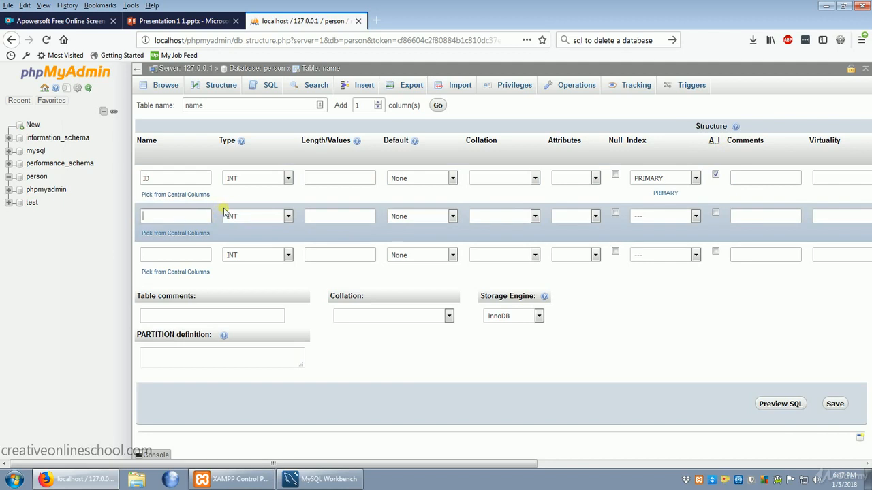
pyautogui.write('First Name')
pyautogui.click(185, 256)
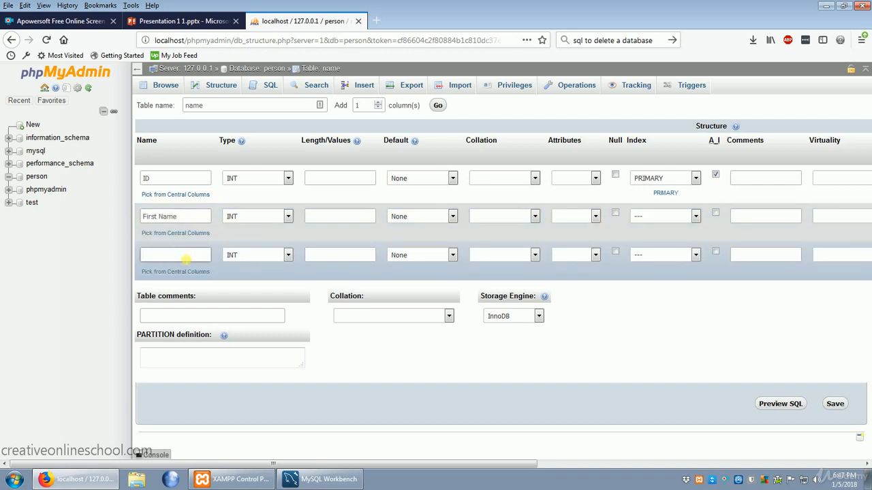
pyautogui.write('Last Name')
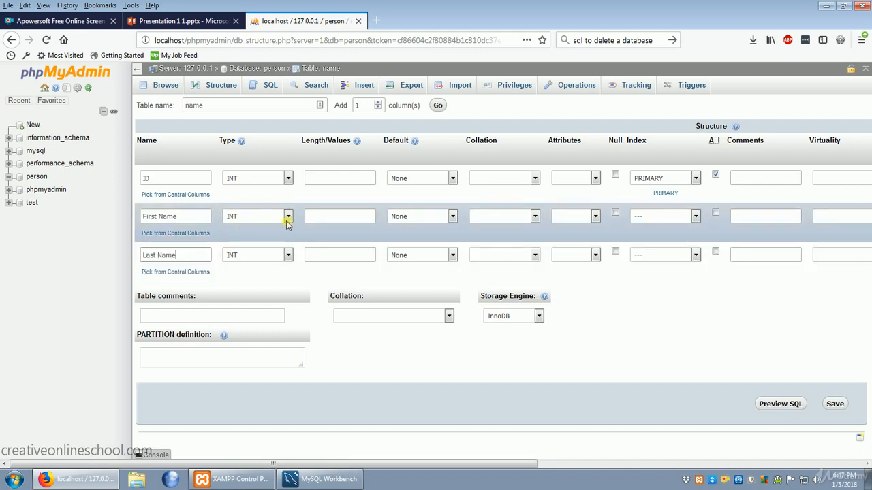
# Step: Set the First Name and Last Name columns to type VARCHAR with a length of 15 each
pyautogui.click(283, 220)
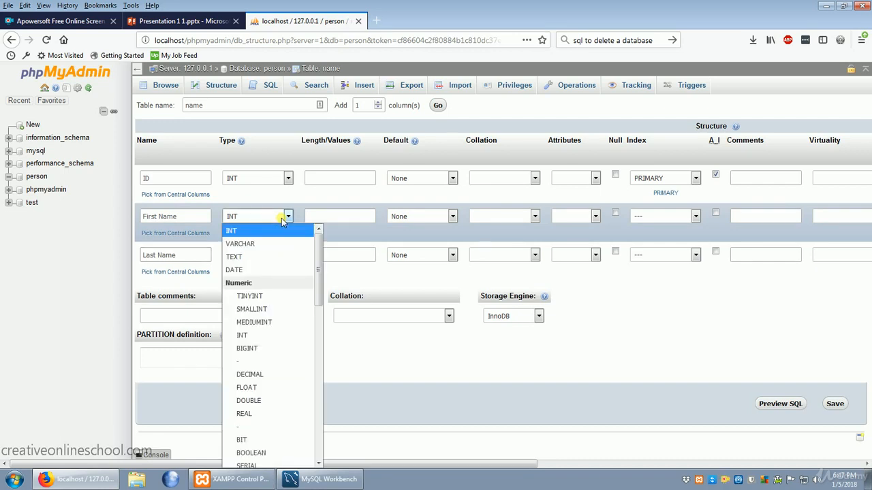
pyautogui.click(255, 245)
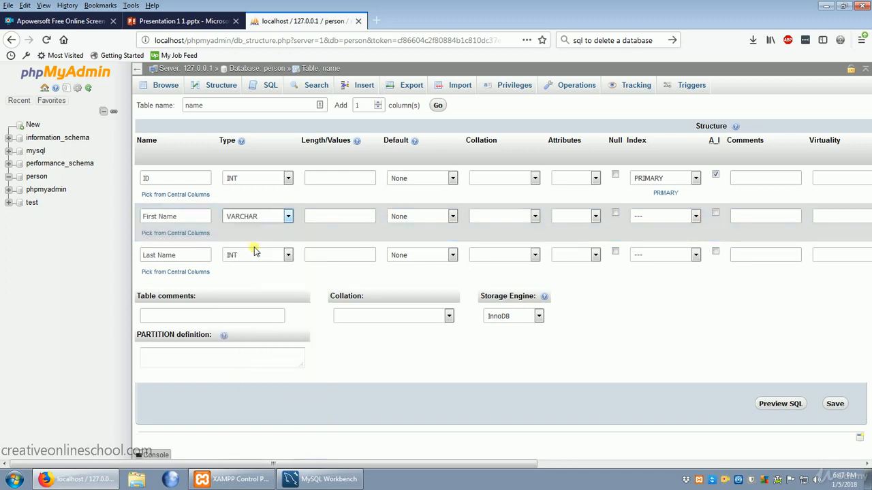
pyautogui.click(254, 253)
pyautogui.click(253, 284)
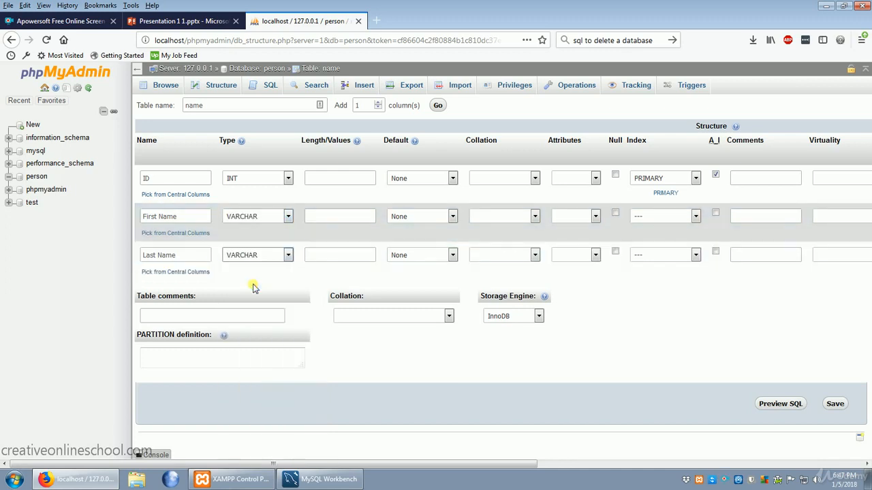
pyautogui.click(339, 220)
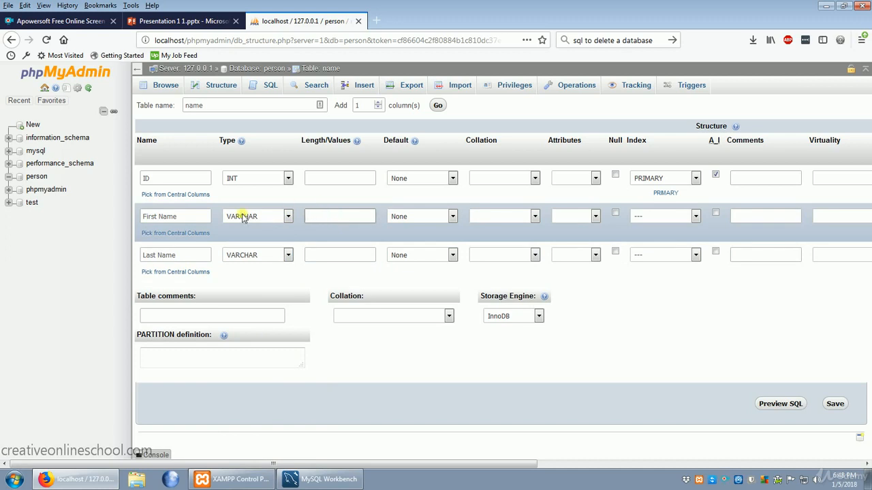
pyautogui.write('15')
pyautogui.click(355, 261)
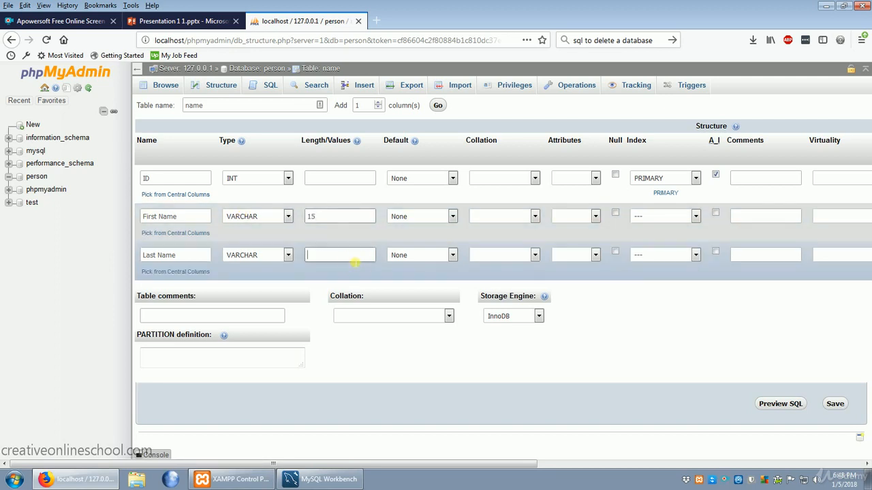
pyautogui.write('15')
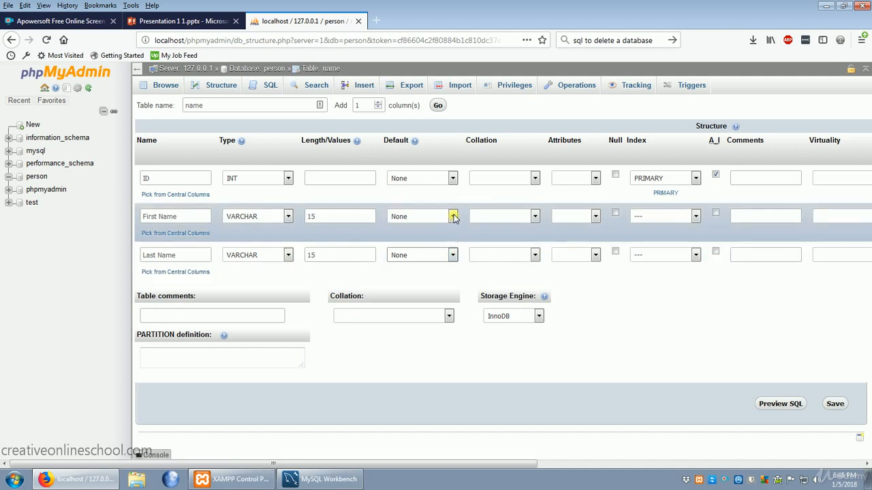
# Step: Set the defaults of First Name and Last Name to As defined, entering a sample first name and a sample surname
pyautogui.click(453, 217)
pyautogui.click(420, 233)
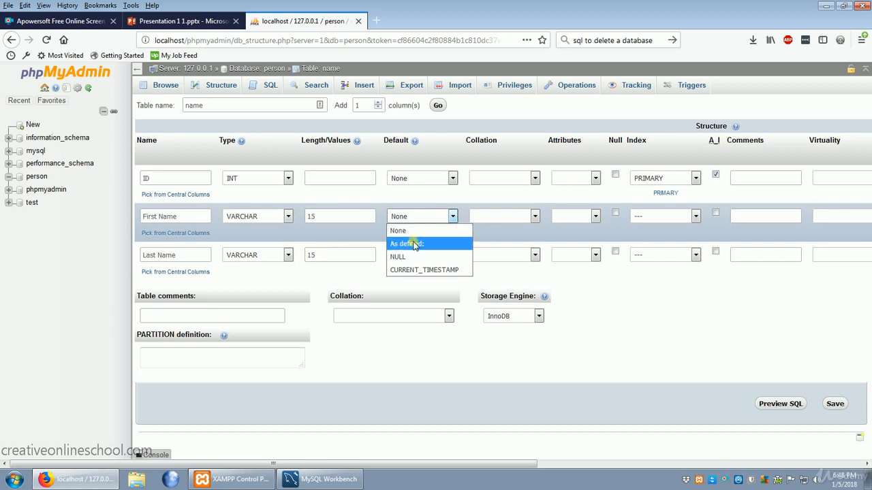
pyautogui.click(435, 243)
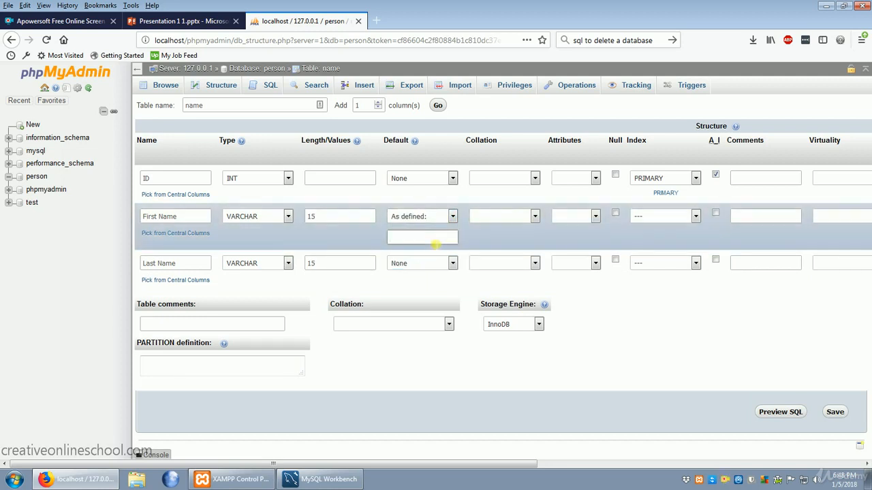
pyautogui.write('John')
pyautogui.click(453, 263)
pyautogui.click(424, 291)
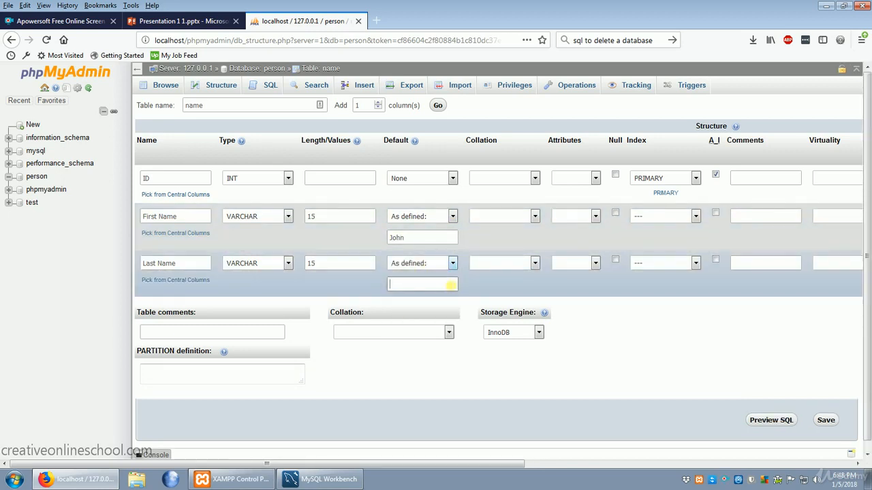
pyautogui.write('oe')
pyautogui.click(453, 264)
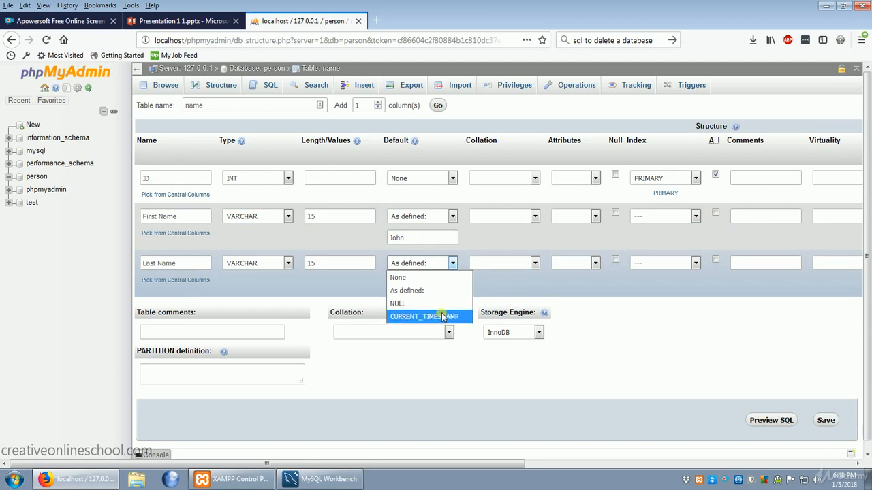
pyautogui.click(535, 177)
pyautogui.click(535, 178)
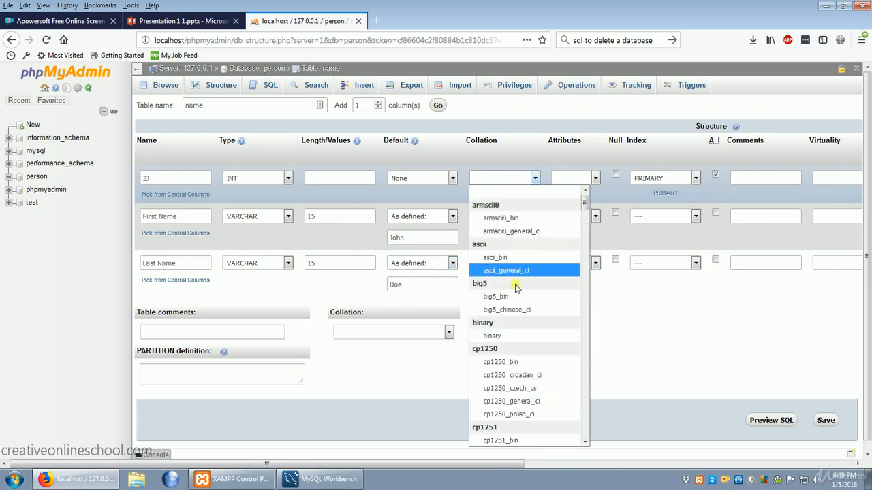
pyautogui.click(535, 179)
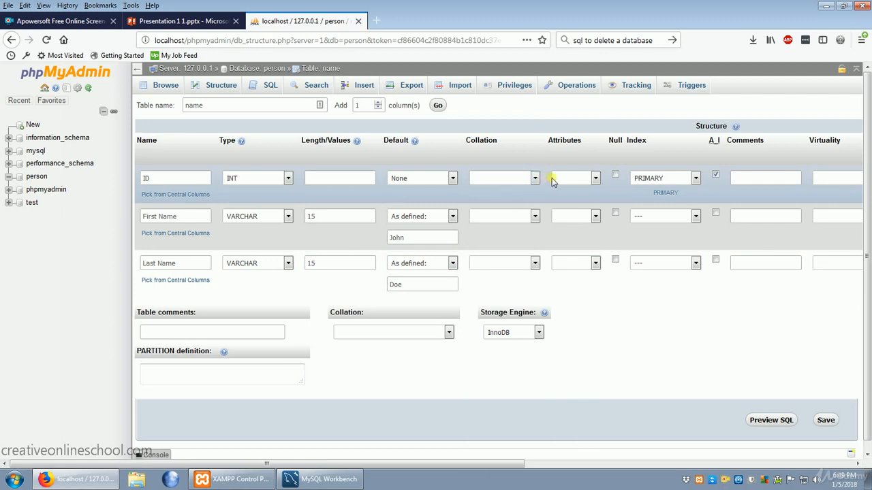
# Step: Give the ID column the UNSIGNED attribute and save the new table
pyautogui.click(597, 178)
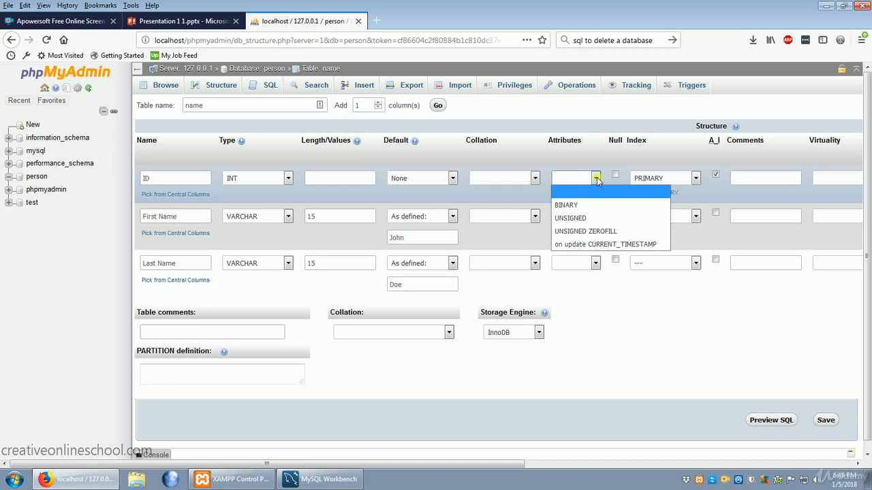
pyautogui.click(594, 219)
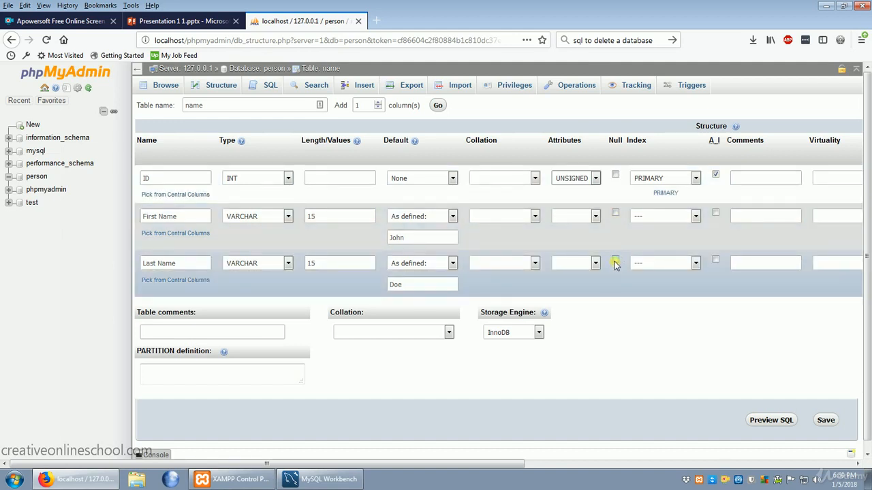
pyautogui.click(825, 421)
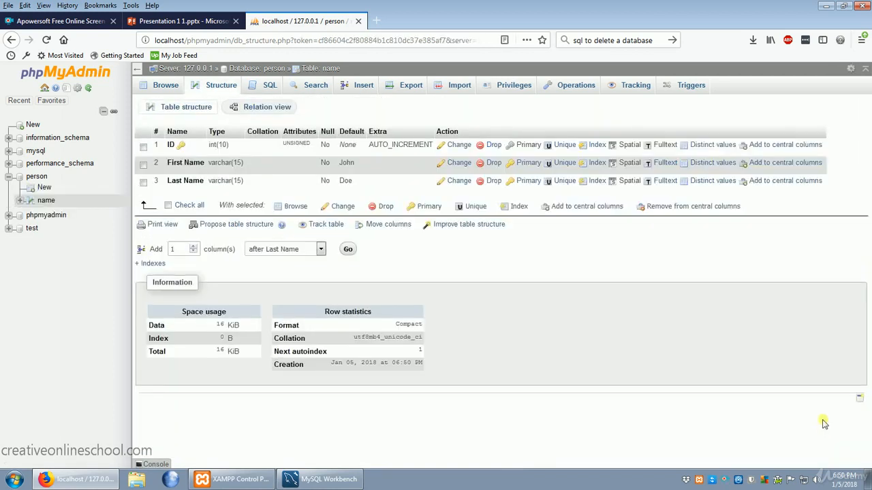